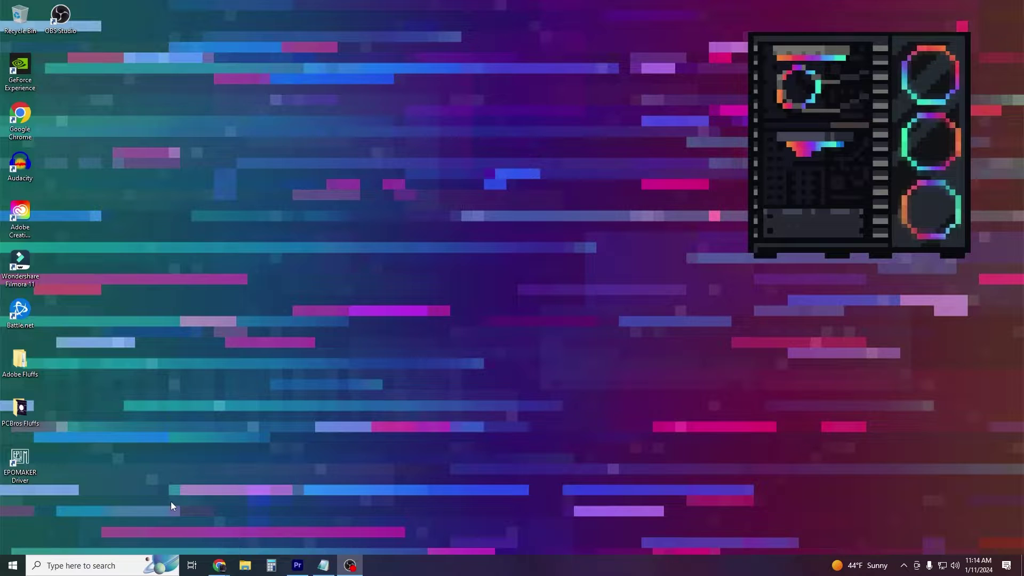
Search 'reset this pc', start Reset this PC from Recovery and choose Remove everything
{"action": "left_click", "coordinate": [113, 562]}
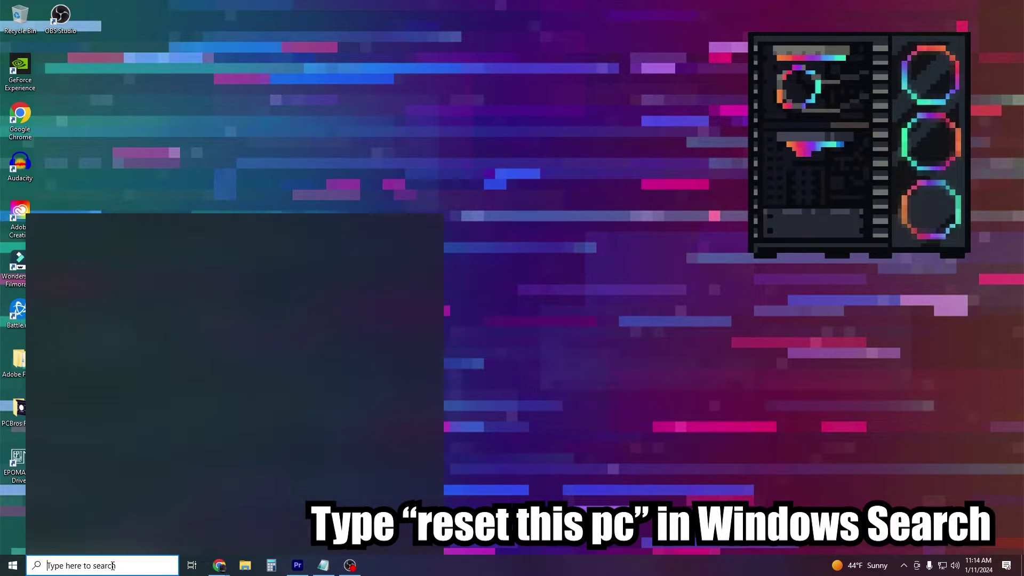
{"action": "type", "text": "reset "}
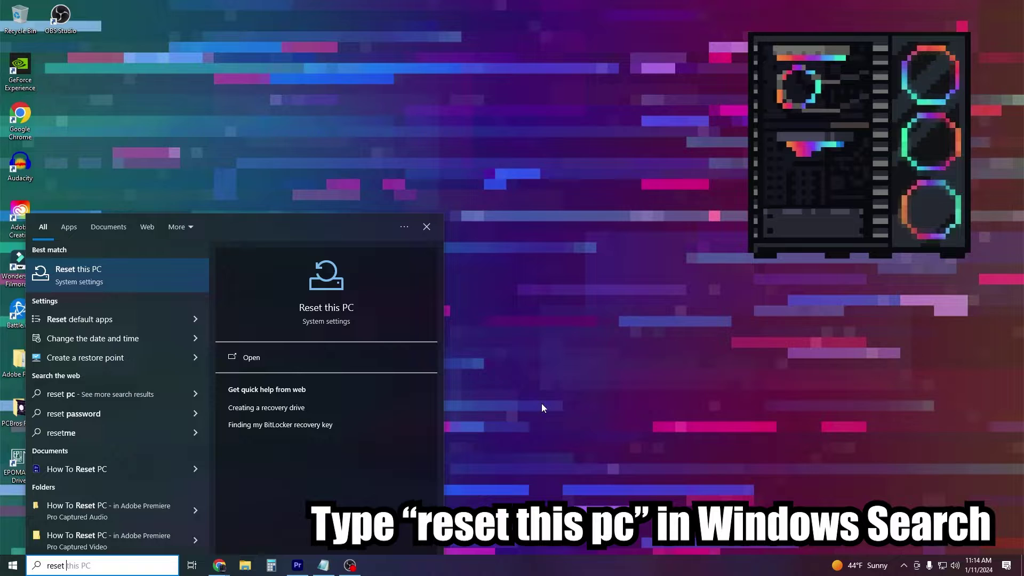
{"action": "type", "text": "this pc"}
{"action": "key", "text": "Return"}
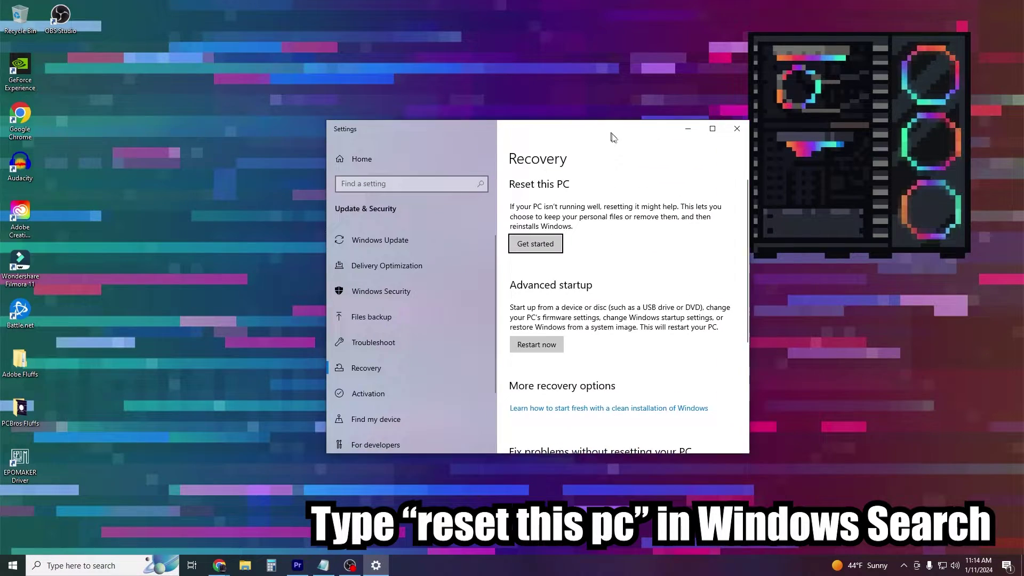
{"action": "left_click_drag", "start_coordinate": [504, 133], "coordinate": [552, 127]}
{"action": "left_click", "coordinate": [475, 235]}
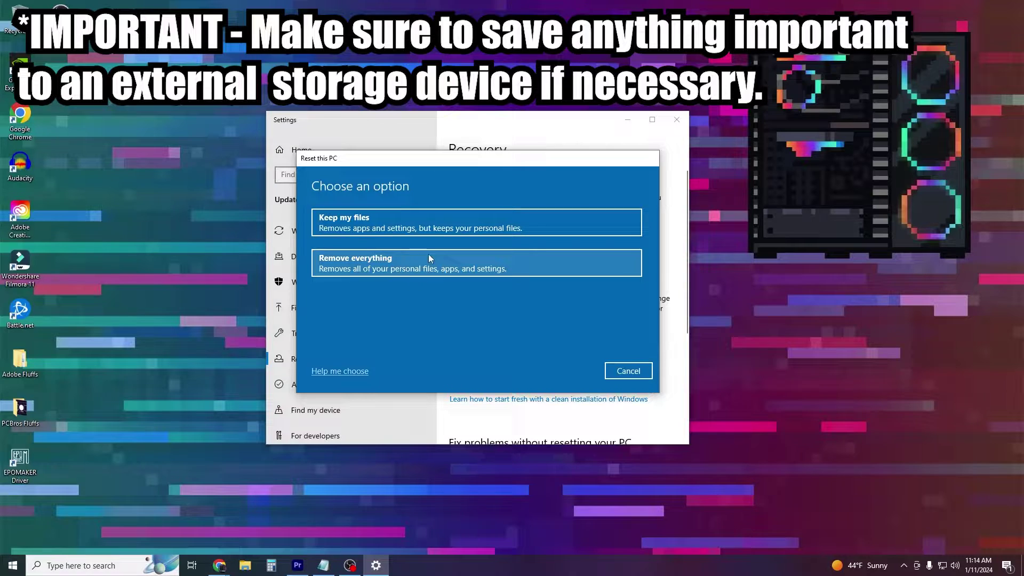
{"action": "left_click", "coordinate": [429, 257]}
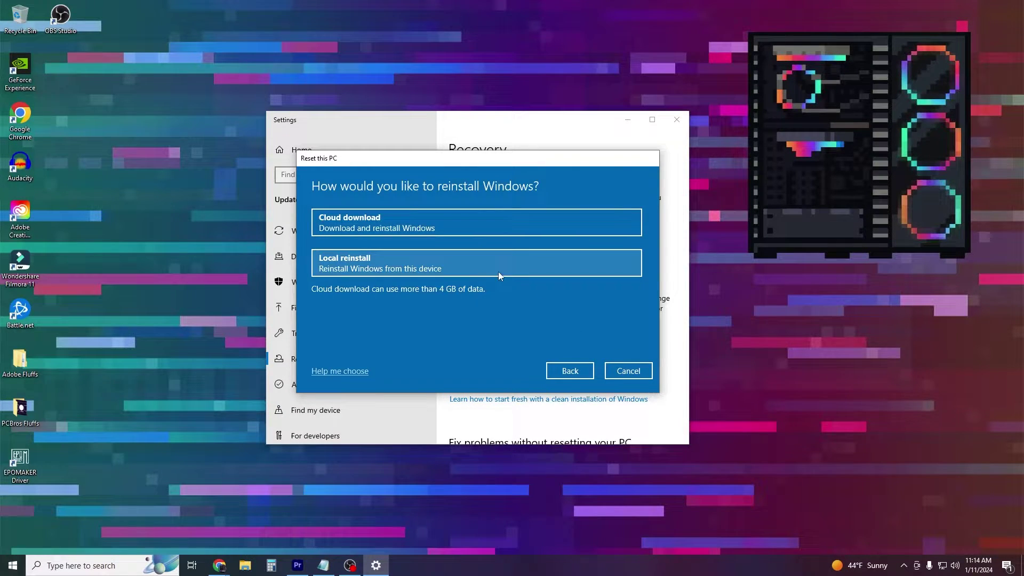
Choose Local reinstall and carry the reset through to a fresh Windows installation
{"action": "left_click", "coordinate": [536, 260]}
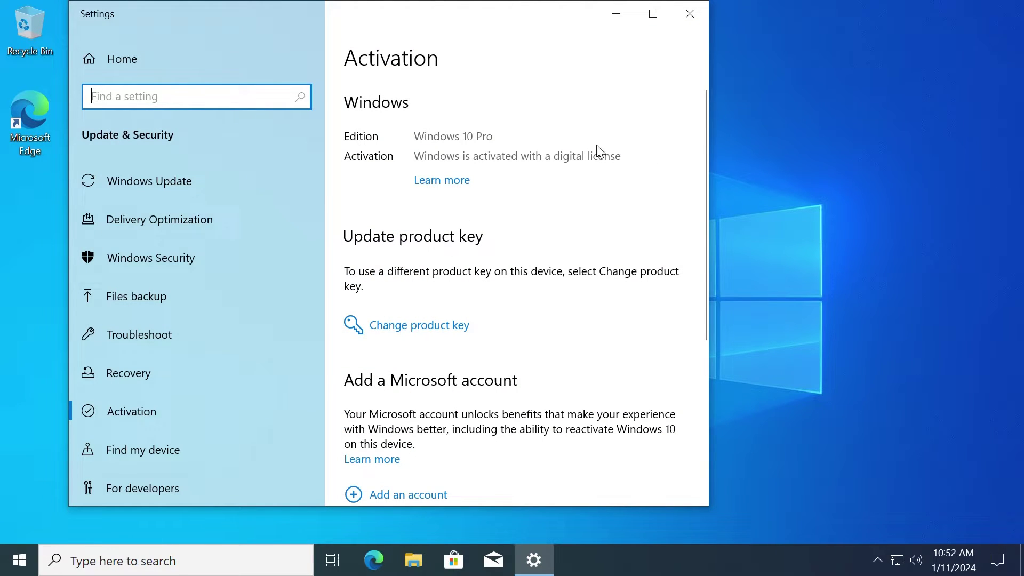
Close Settings after confirming activation, then open Device Manager by searching 'device manager'
{"action": "left_click", "coordinate": [684, 24]}
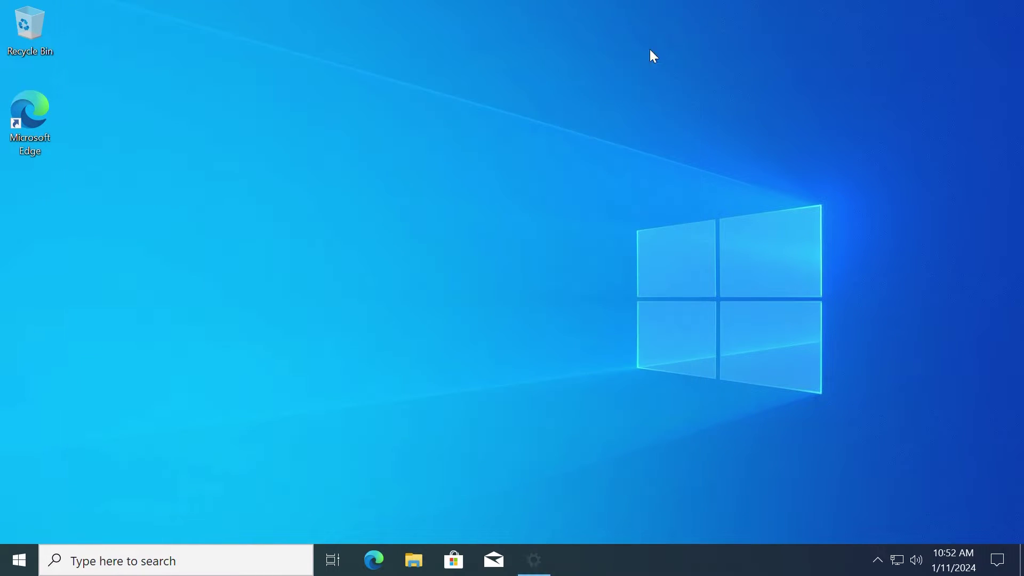
{"action": "left_click", "coordinate": [235, 559]}
{"action": "type", "text": "device manager"}
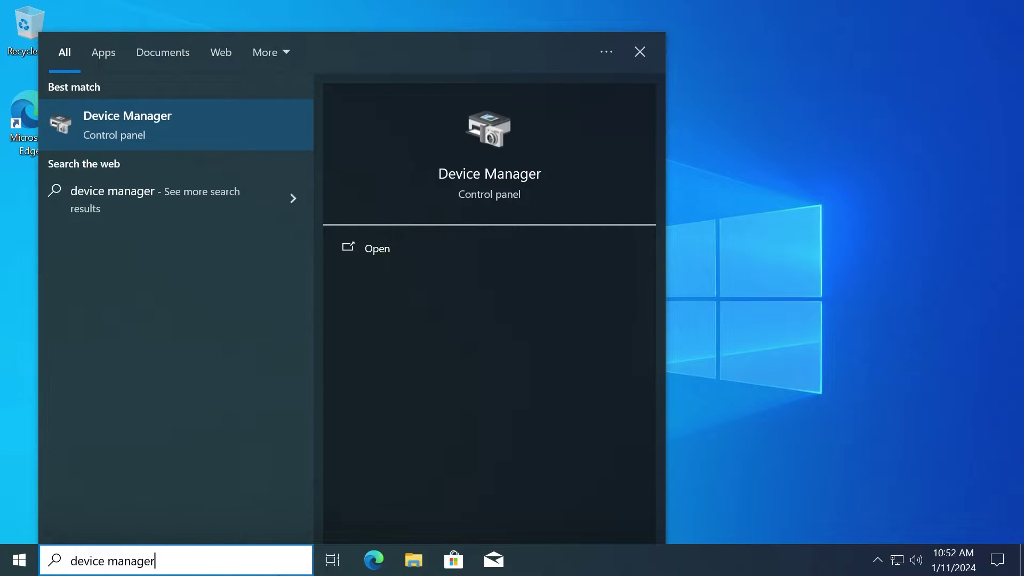
{"action": "key", "text": "Return"}
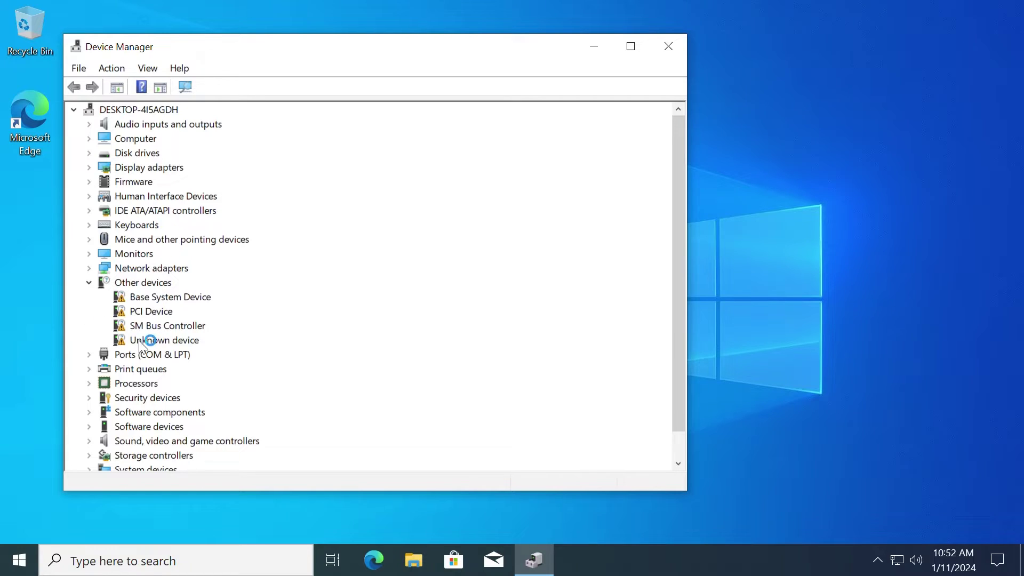
Open Windows Update via search, dismiss the Windows 11 card and check for updates
{"action": "left_click", "coordinate": [201, 568]}
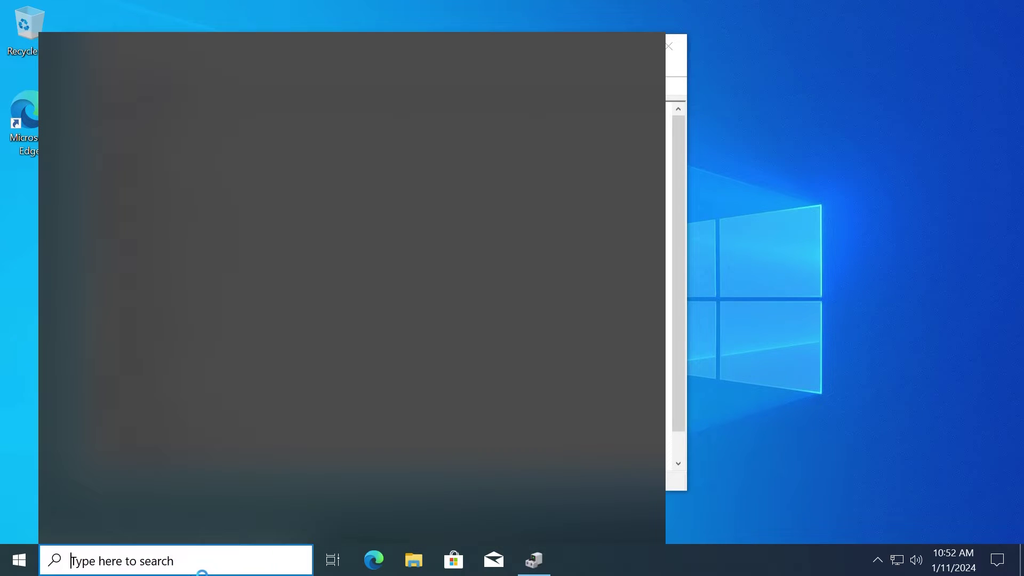
{"action": "type", "text": "updates"}
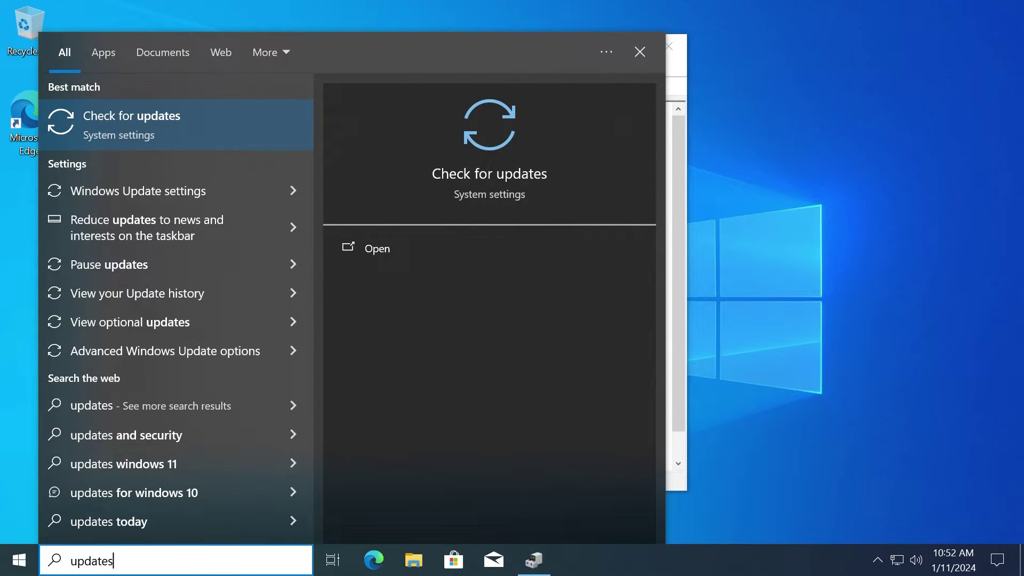
{"action": "key", "text": "Return"}
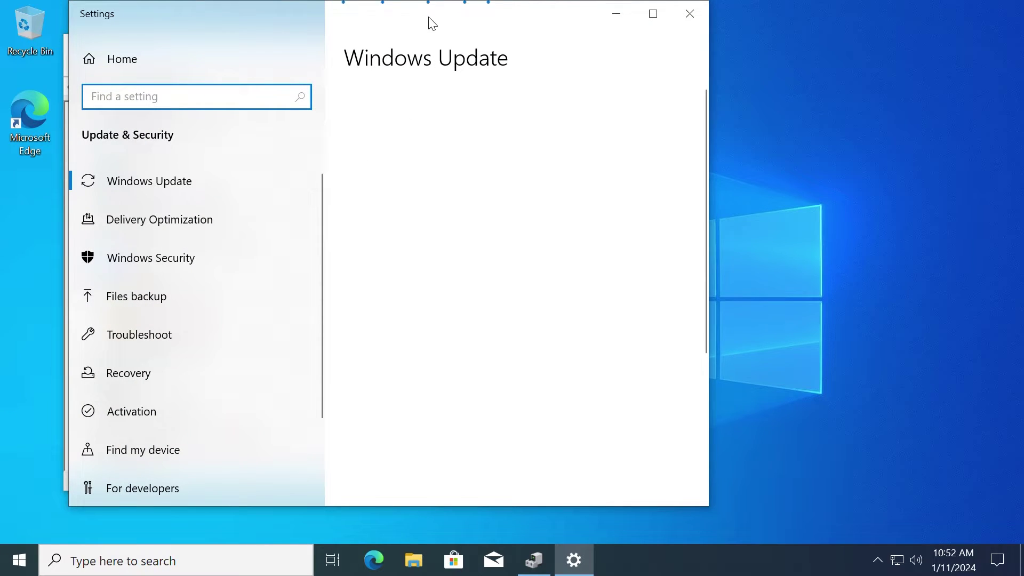
{"action": "left_click_drag", "start_coordinate": [461, 19], "coordinate": [697, 42]}
{"action": "left_click", "coordinate": [916, 254]}
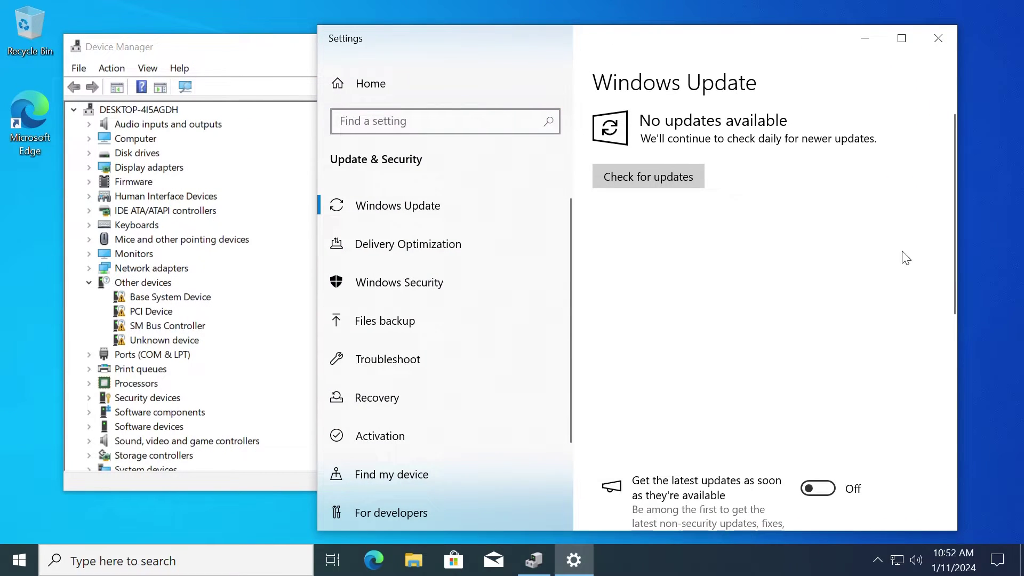
{"action": "left_click", "coordinate": [656, 173]}
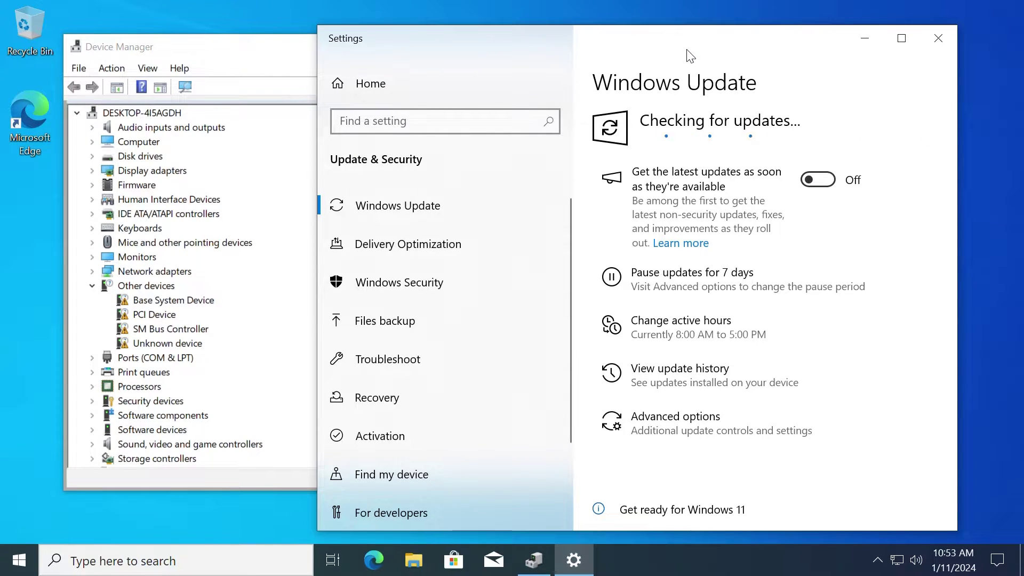
Scroll through the downloading updates, including the Malicious Software Removal Tool installing
{"action": "left_click_drag", "start_coordinate": [688, 51], "coordinate": [697, 43]}
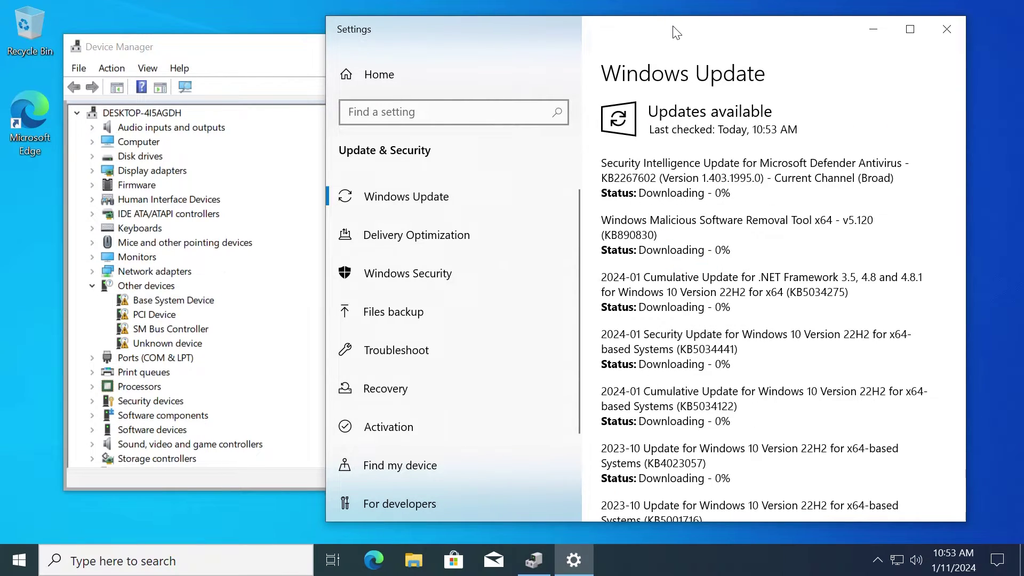
{"action": "scroll", "coordinate": [754, 350], "scroll_direction": "down", "scroll_amount": 5}
{"action": "scroll", "coordinate": [754, 349], "scroll_direction": "down", "scroll_amount": 3}
{"action": "scroll", "coordinate": [725, 336], "scroll_direction": "up", "scroll_amount": 8}
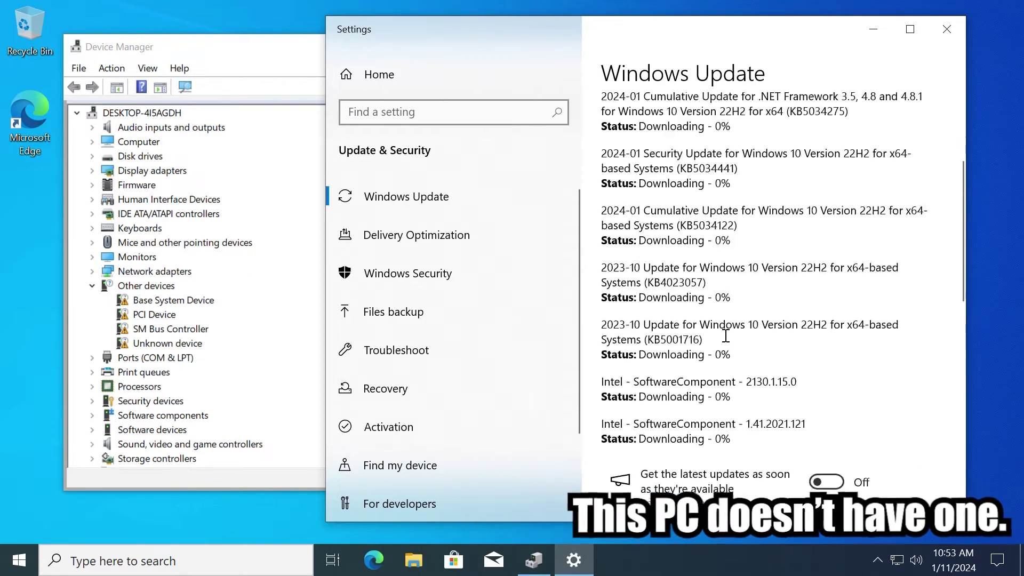
{"action": "scroll", "coordinate": [717, 331], "scroll_direction": "down", "scroll_amount": 4}
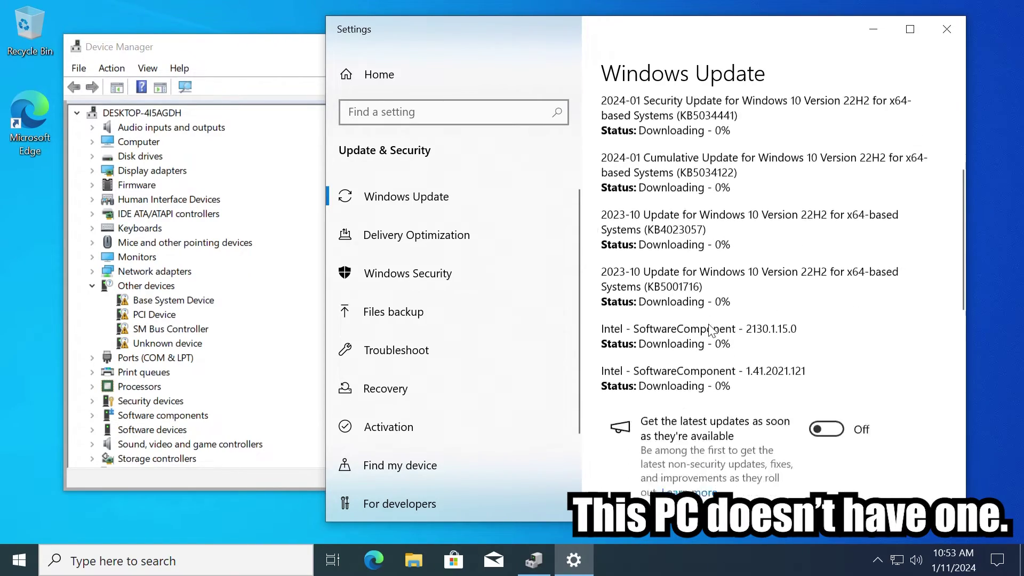
{"action": "scroll", "coordinate": [709, 323], "scroll_direction": "up", "scroll_amount": 3}
{"action": "scroll", "coordinate": [709, 323], "scroll_direction": "up", "scroll_amount": 2}
{"action": "scroll", "coordinate": [710, 325], "scroll_direction": "down", "scroll_amount": 1}
{"action": "scroll", "coordinate": [710, 326], "scroll_direction": "up", "scroll_amount": 1}
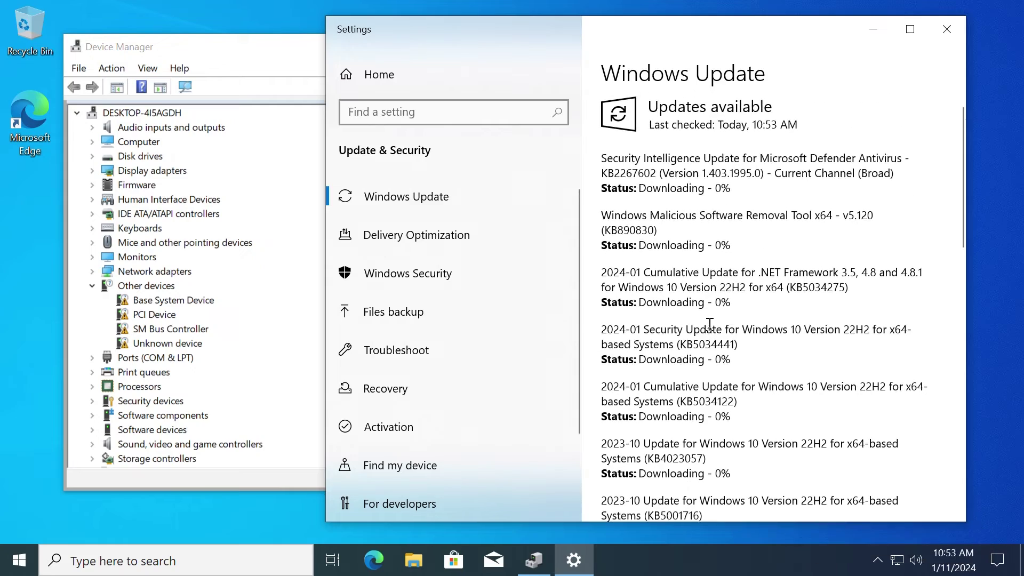
{"action": "scroll", "coordinate": [712, 330], "scroll_direction": "down", "scroll_amount": 3}
{"action": "scroll", "coordinate": [712, 330], "scroll_direction": "down", "scroll_amount": 3}
{"action": "scroll", "coordinate": [712, 330], "scroll_direction": "up", "scroll_amount": 4}
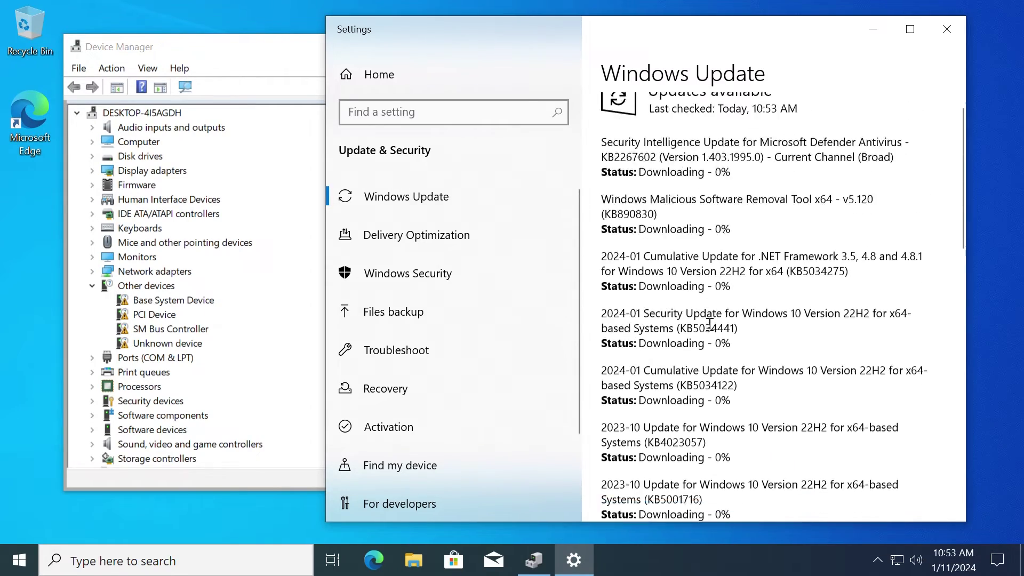
{"action": "scroll", "coordinate": [712, 330], "scroll_direction": "down", "scroll_amount": 1}
{"action": "scroll", "coordinate": [712, 331], "scroll_direction": "up", "scroll_amount": 2}
{"action": "scroll", "coordinate": [711, 330], "scroll_direction": "down", "scroll_amount": 1}
{"action": "scroll", "coordinate": [710, 330], "scroll_direction": "up", "scroll_amount": 1}
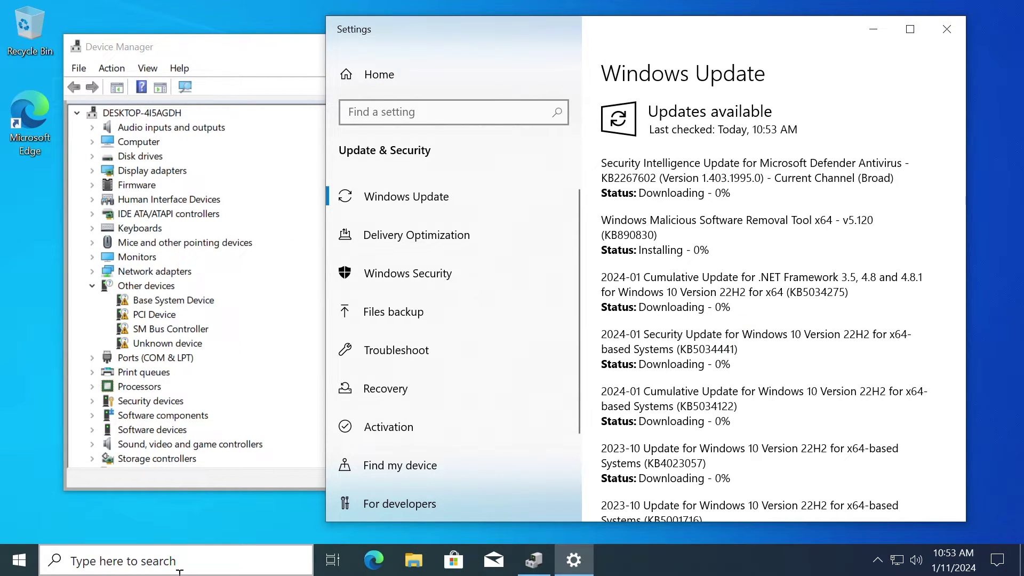
Dismiss the taskbar context menu and minimize the Settings window, leaving updates downloading
{"action": "right_click", "coordinate": [648, 570]}
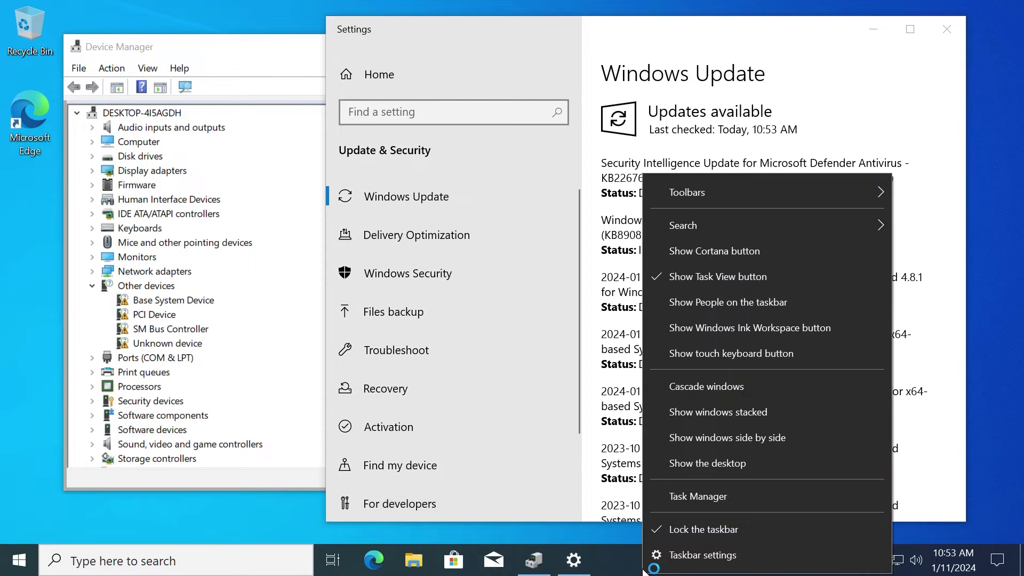
{"action": "left_click", "coordinate": [605, 569]}
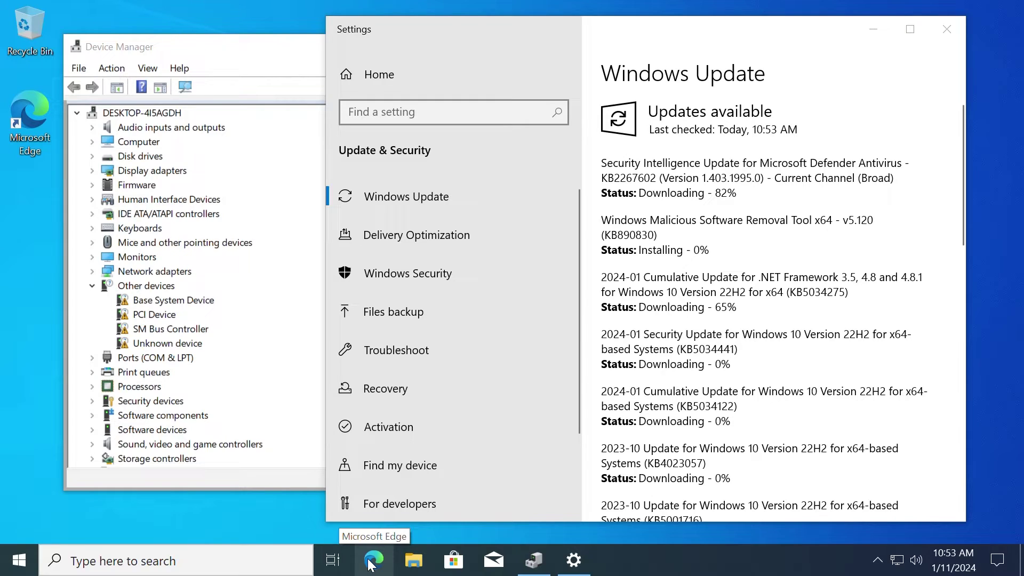
{"action": "left_click", "coordinate": [879, 29]}
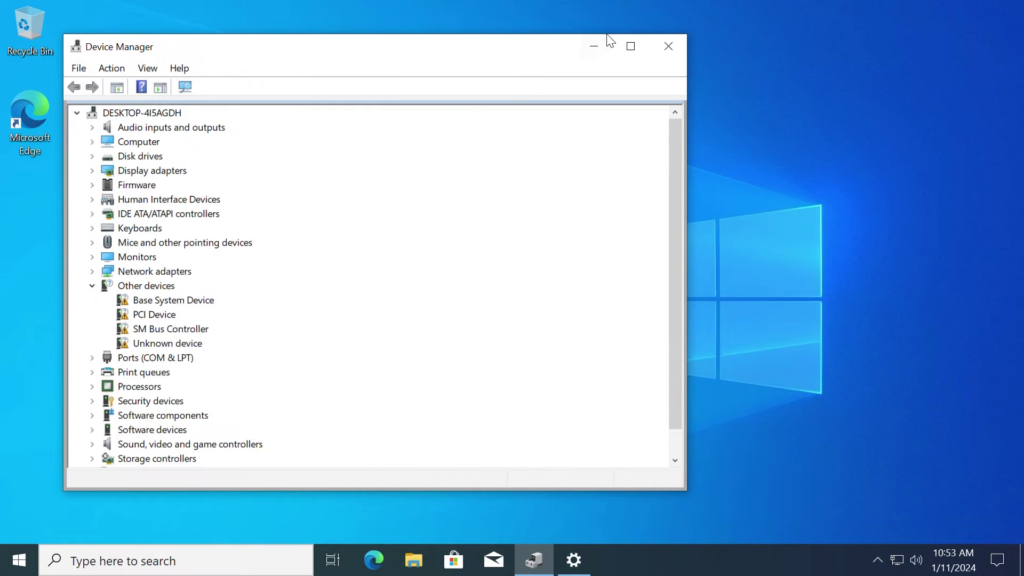
Minimize Device Manager and open This PC in File Explorer, showing Local Disk (C:)
{"action": "left_click", "coordinate": [594, 47]}
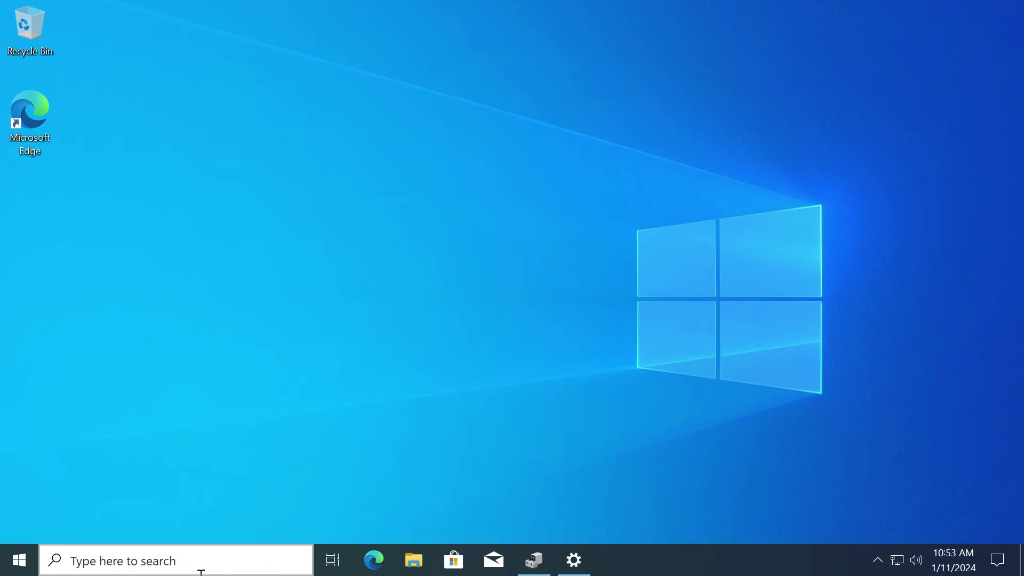
{"action": "left_click", "coordinate": [201, 572]}
{"action": "left_click", "coordinate": [837, 340]}
{"action": "left_click", "coordinate": [414, 560]}
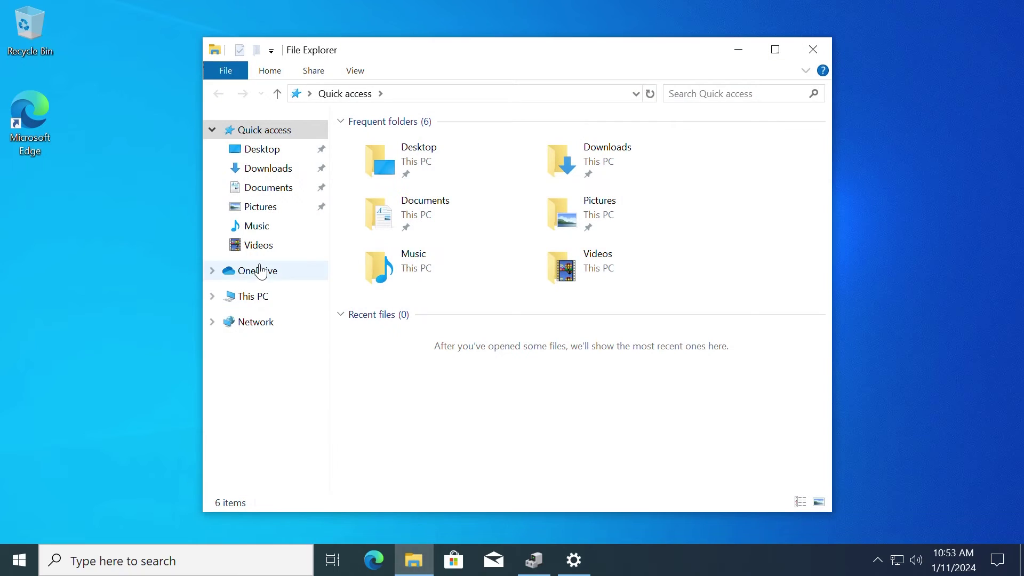
{"action": "left_click", "coordinate": [264, 296]}
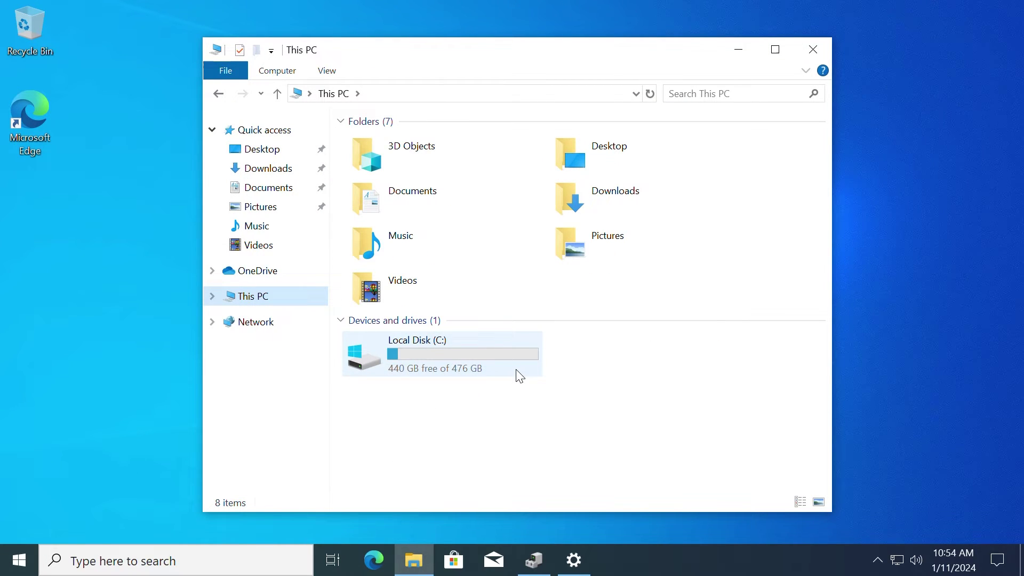
Close File Explorer and open Task Manager from the taskbar in its full details view
{"action": "left_click", "coordinate": [828, 46]}
{"action": "right_click", "coordinate": [716, 564]}
{"action": "left_click", "coordinate": [761, 498]}
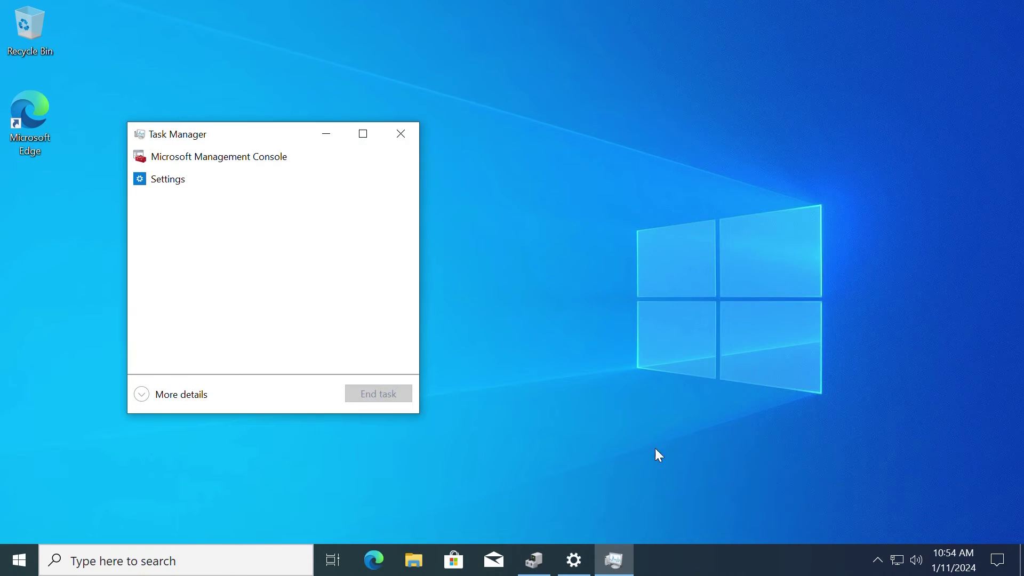
{"action": "left_click", "coordinate": [183, 393]}
{"action": "left_click_drag", "start_coordinate": [278, 139], "coordinate": [445, 52]}
Review CPU, Memory, Disk 0 (C:) and GPU on the Performance tab, then close Task Manager
{"action": "left_click", "coordinate": [373, 87]}
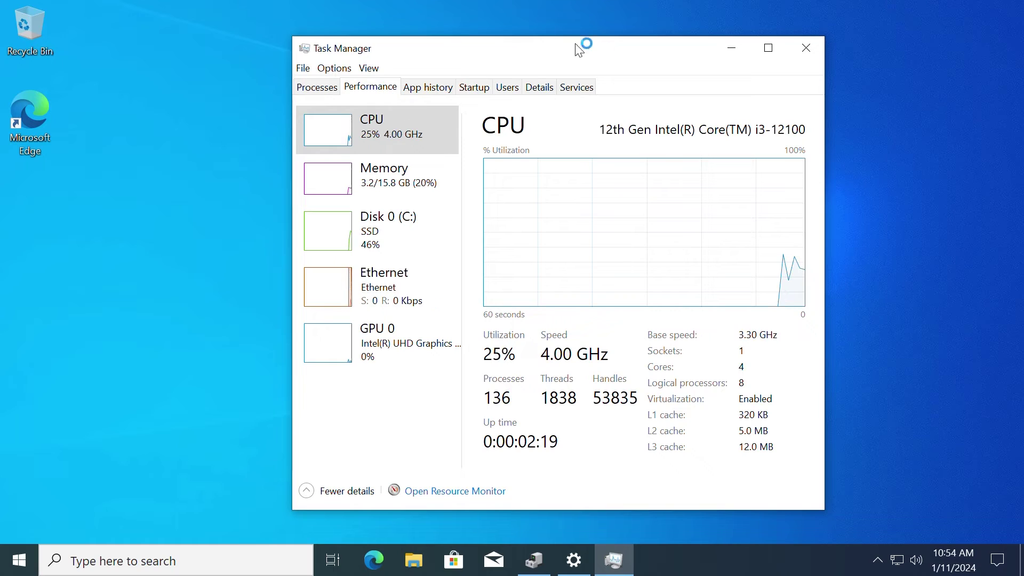
{"action": "left_click", "coordinate": [410, 191]}
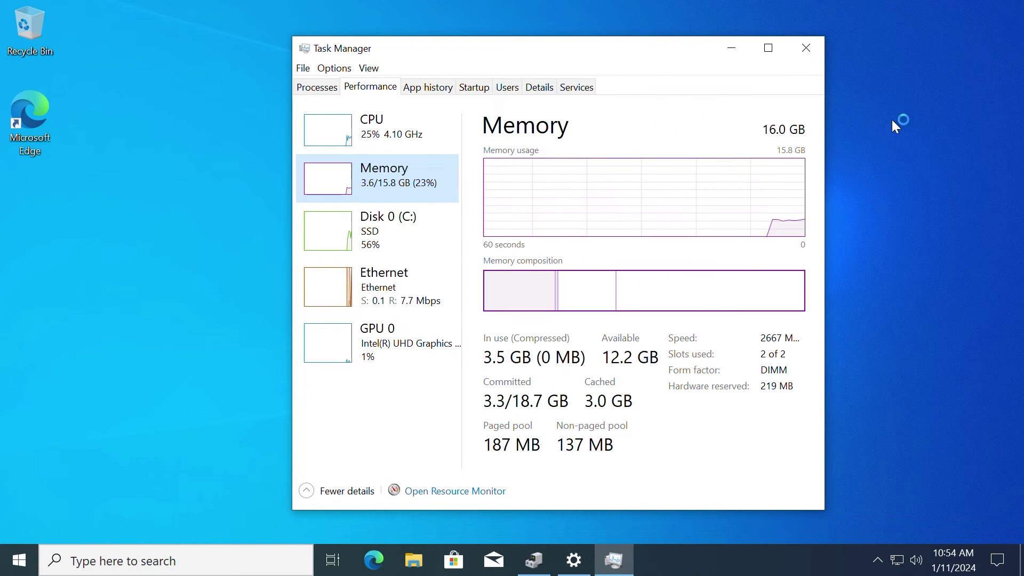
{"action": "left_click", "coordinate": [397, 245]}
{"action": "left_click", "coordinate": [407, 368]}
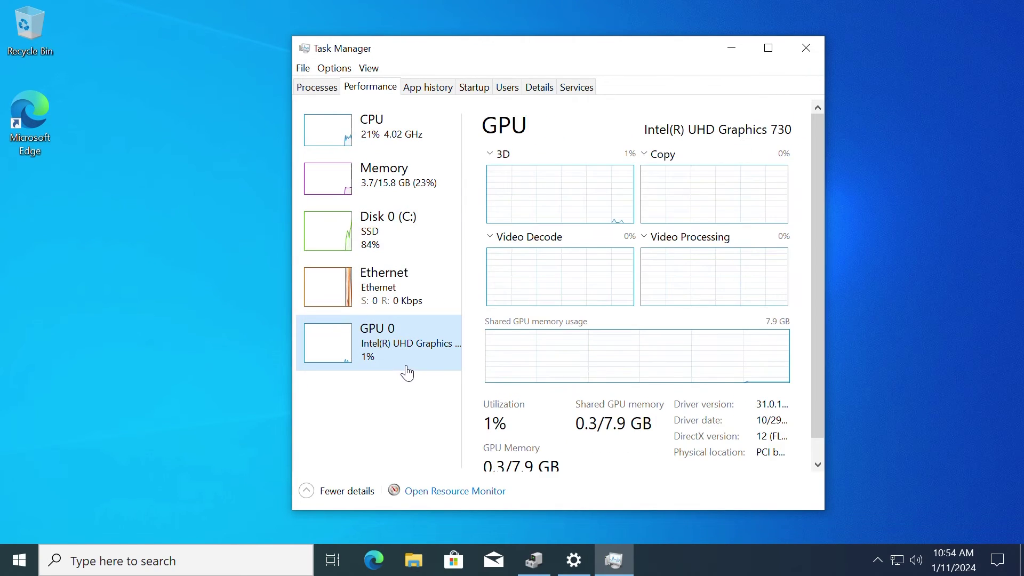
{"action": "left_click", "coordinate": [806, 48]}
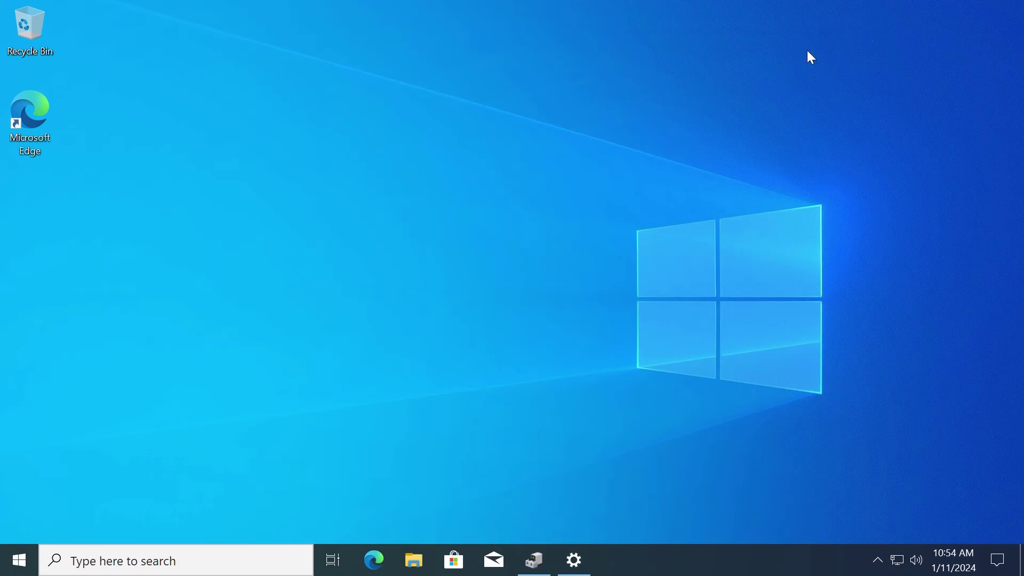